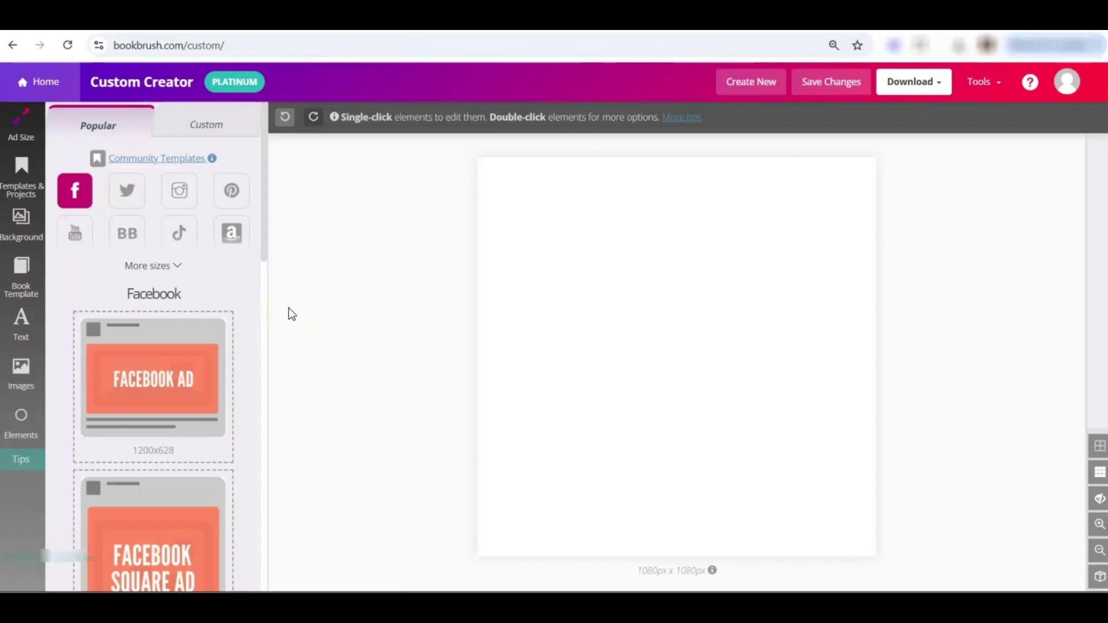
Filter the community stamps to Blank Stamps and scroll through the badges, banners and page-curl shape.
left_click(23, 378)
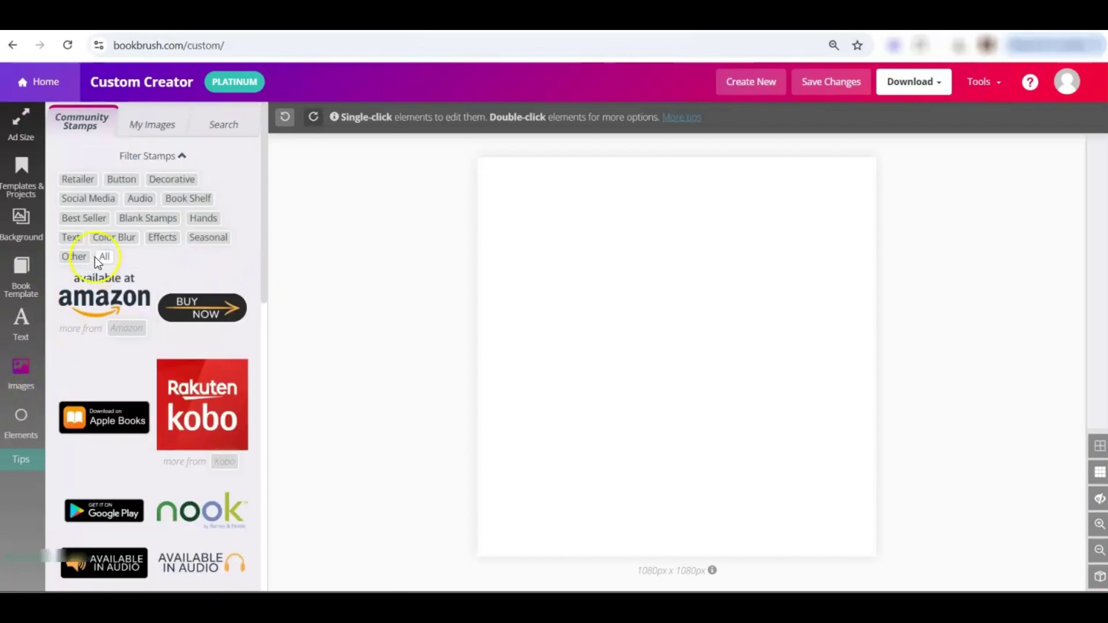
left_click(156, 219)
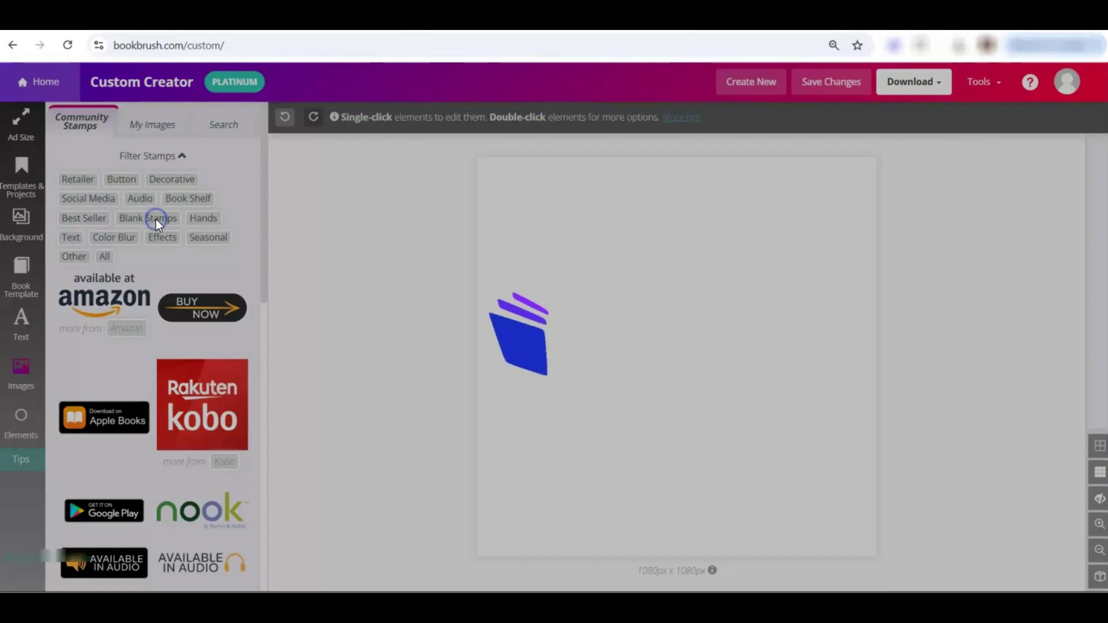
scroll(173, 317, "down", 8)
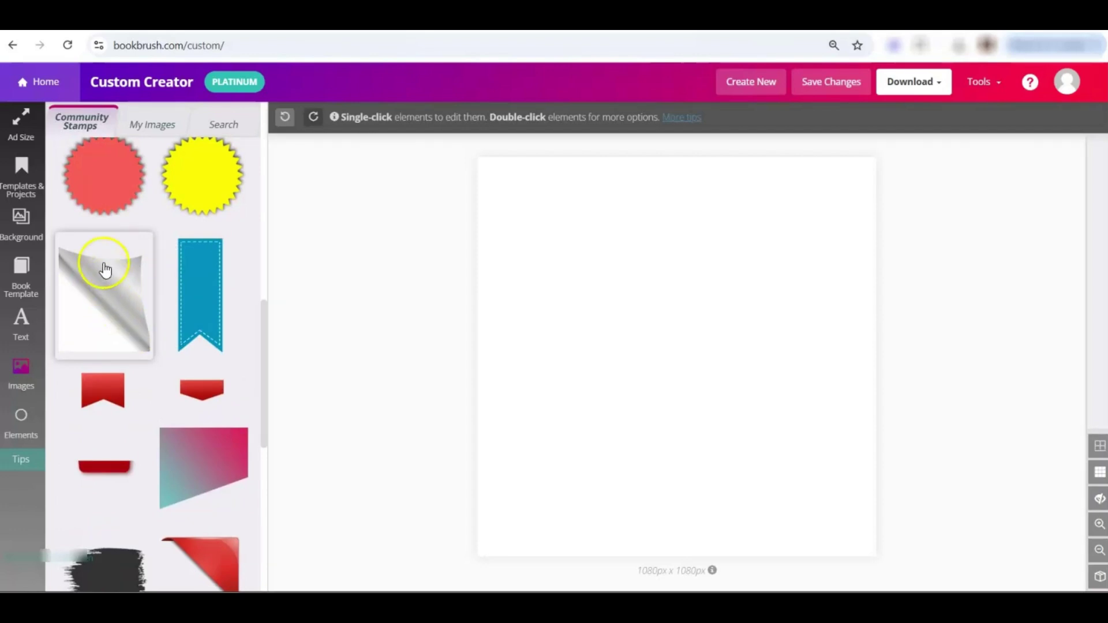
Search backgrounds for 'night city' and apply the blue-lit skyline reflected in dark water.
left_click(18, 226)
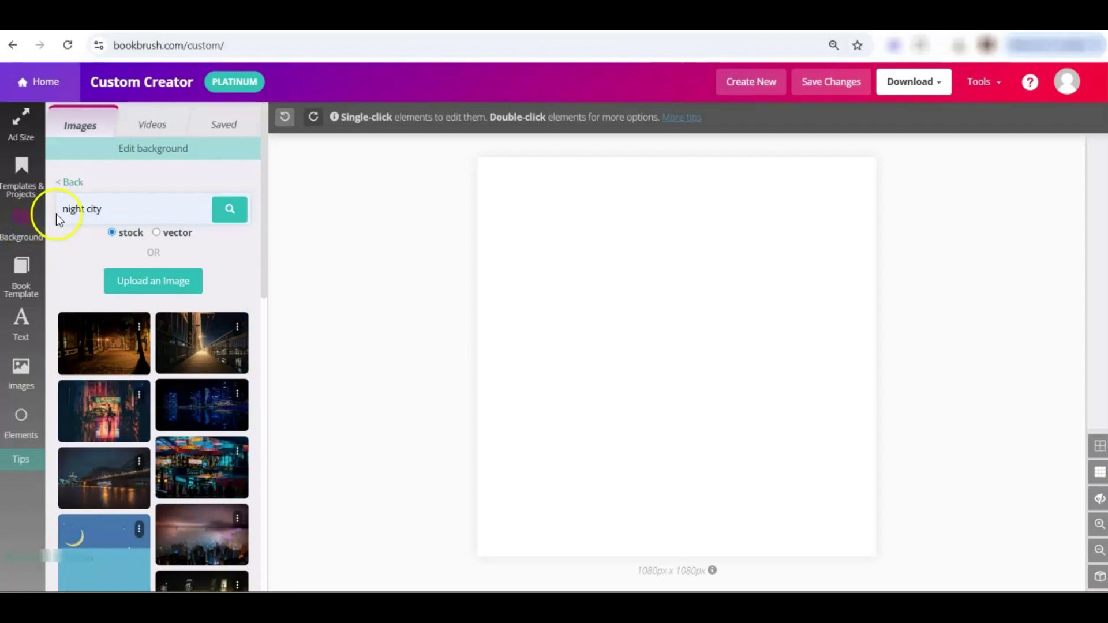
left_click(230, 209)
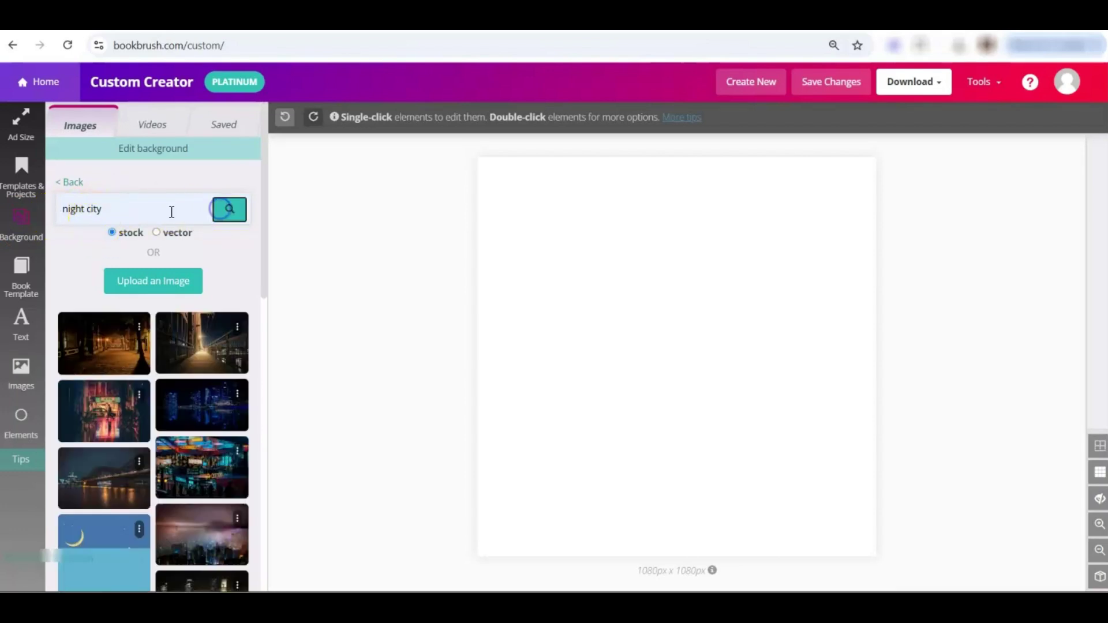
left_click(206, 393)
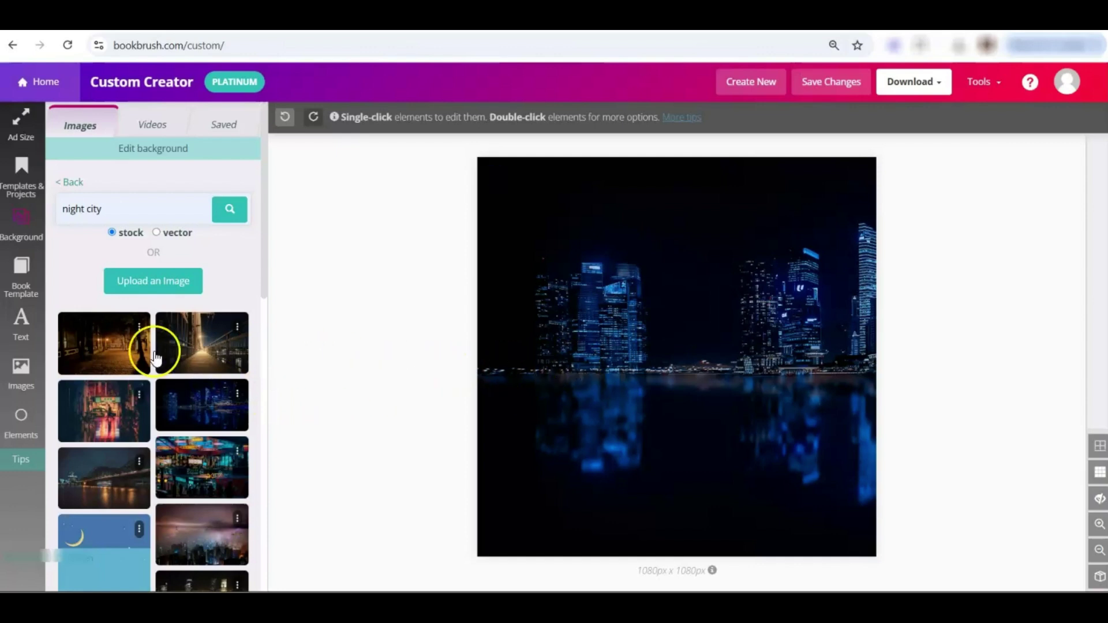
Add the silver page-curl stamp, drag it to the bottom-left corner and enlarge it.
left_click(20, 374)
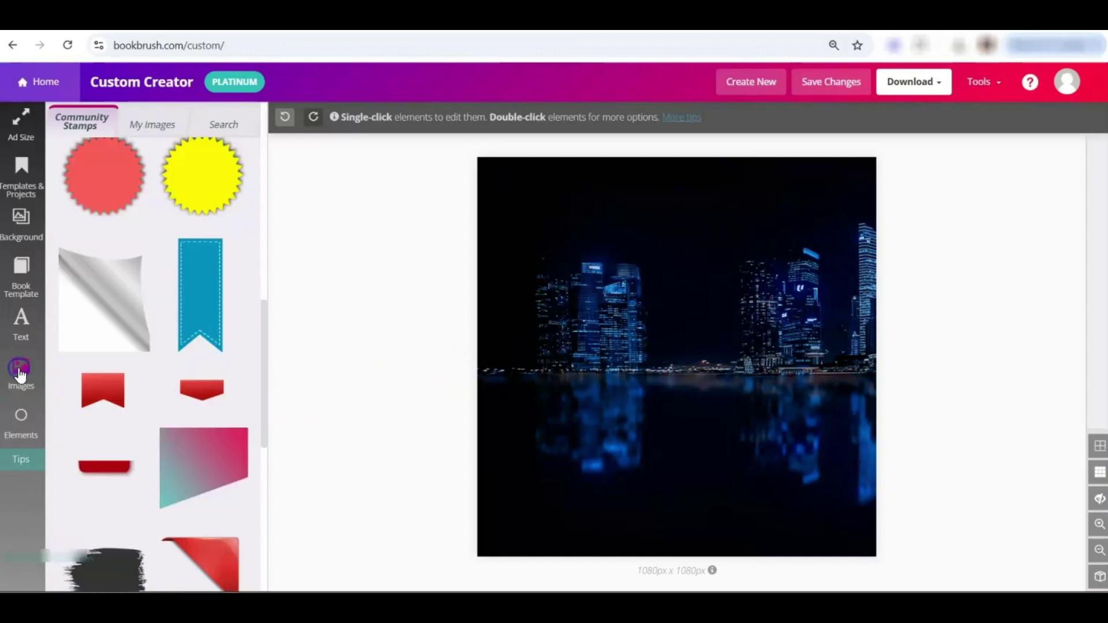
left_click(92, 310)
left_click(502, 231)
left_click_drag(503, 230, 507, 522)
left_click_drag(568, 460, 628, 395)
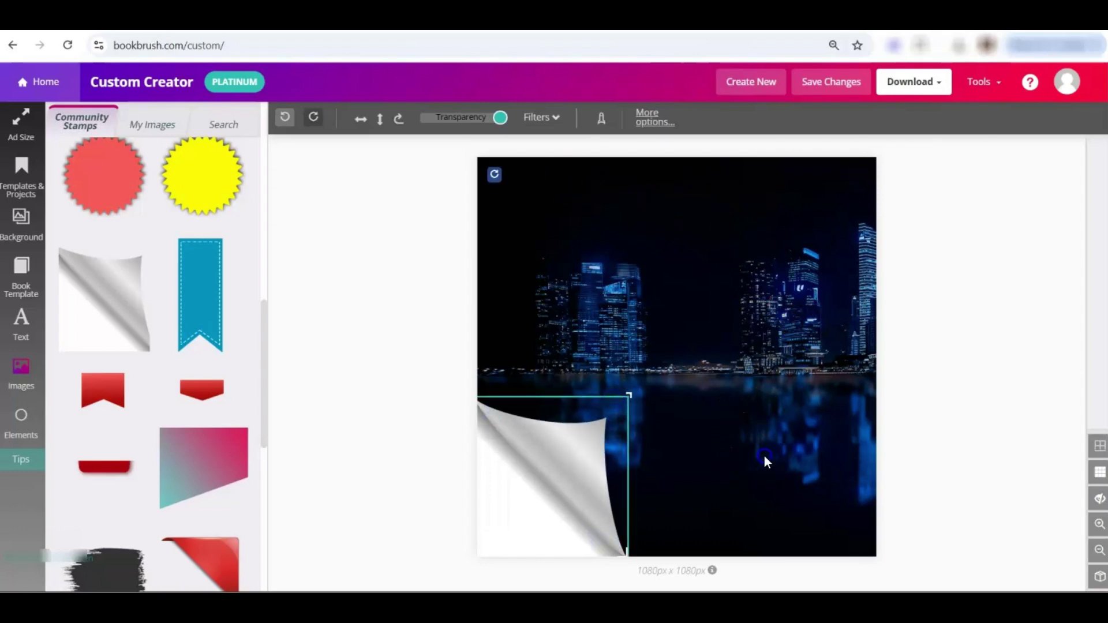
Nudge the page-curl stamp further left into the bottom-left corner.
left_click(561, 486)
left_click(616, 453)
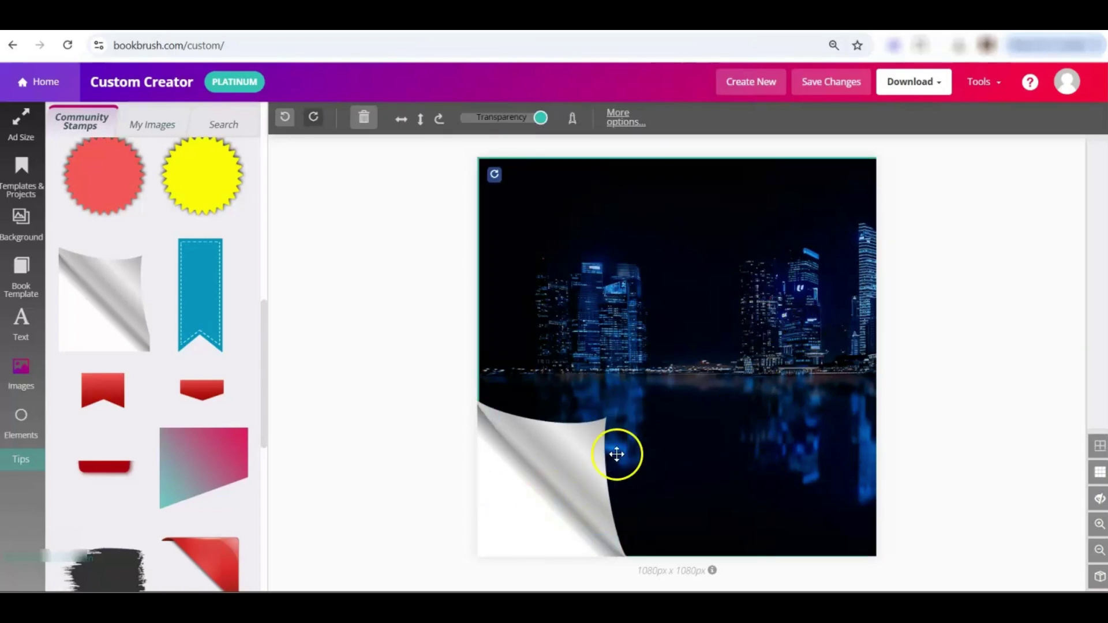
left_click(529, 492)
mouse_move(529, 492)
left_mouse_down()
mouse_move(346, 478)
mouse_move(535, 486)
left_mouse_up()
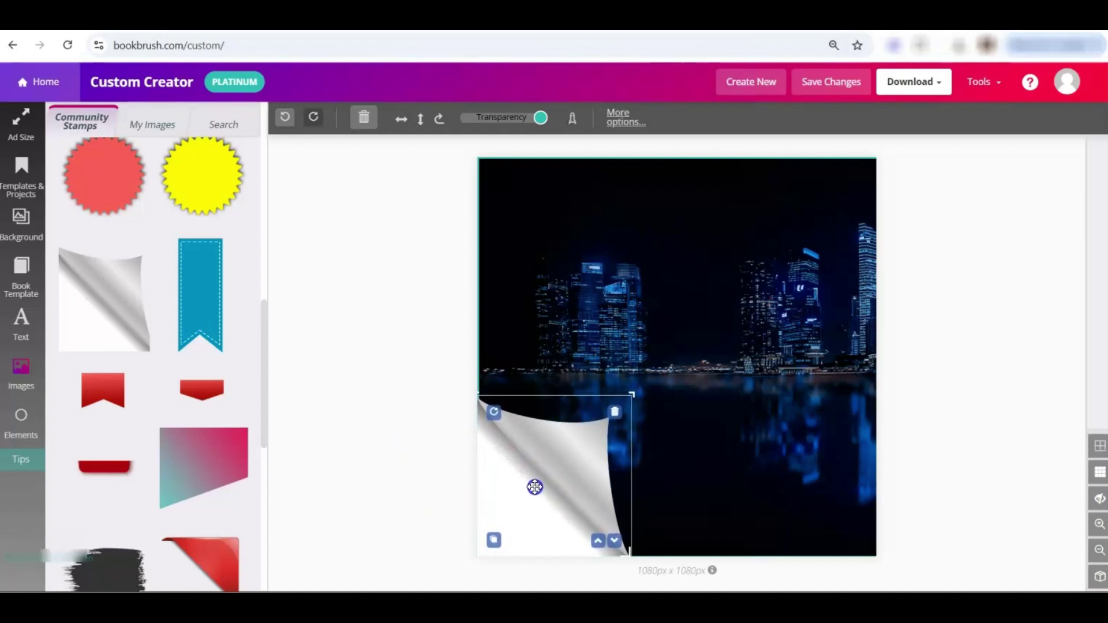
left_click(805, 454)
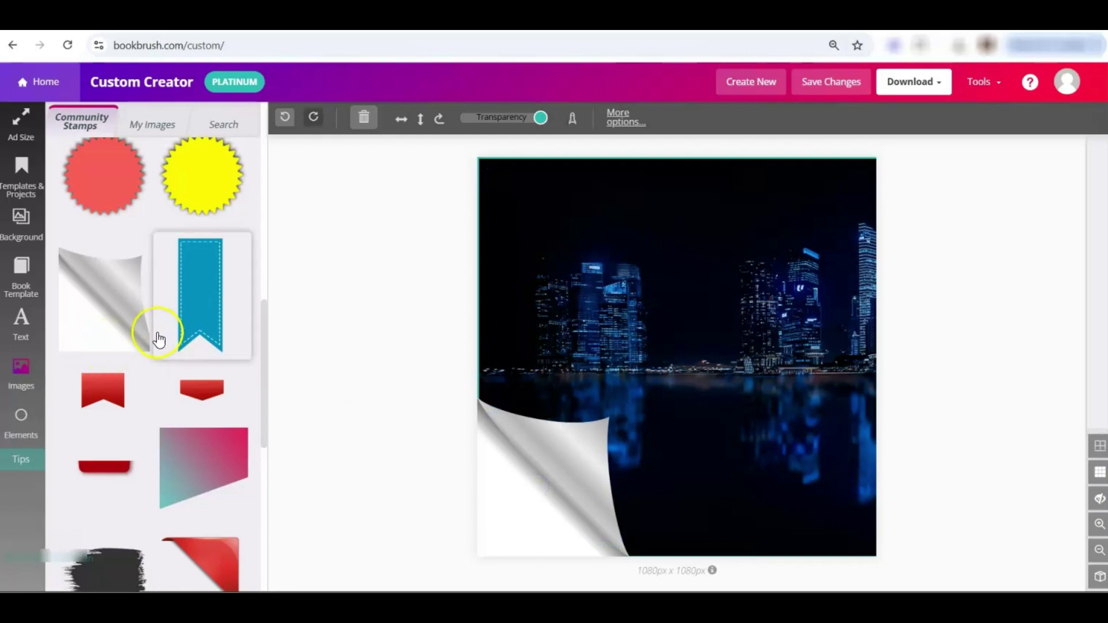
Add a text box reading 'Available' with 'February 1st' on a second line.
left_click(21, 320)
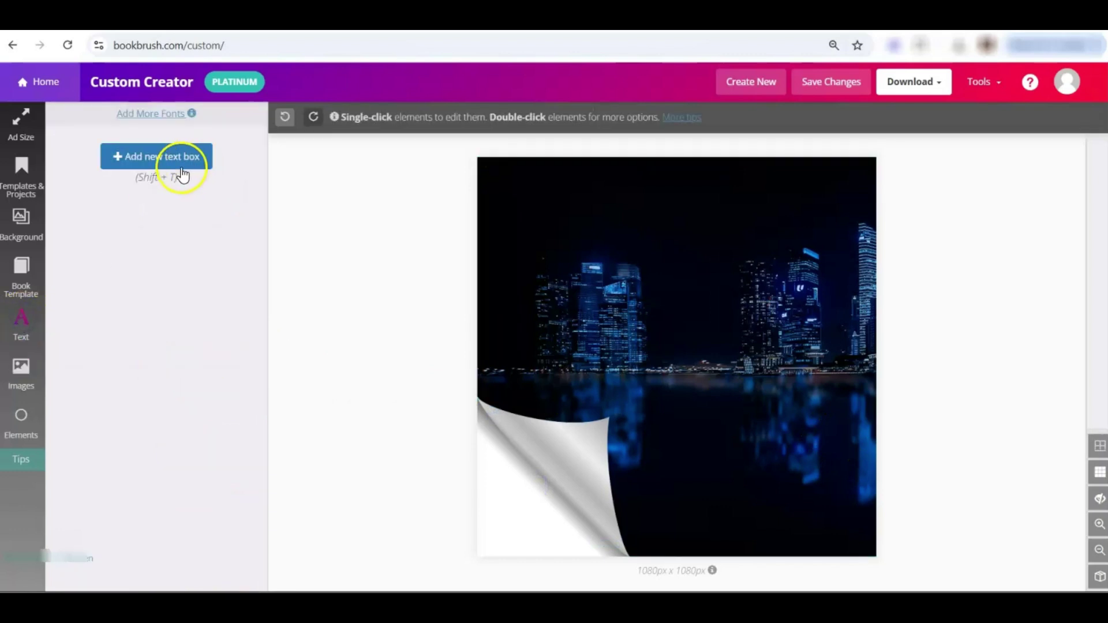
left_click(182, 173)
left_click_drag(171, 160, 88, 159)
type("Available")
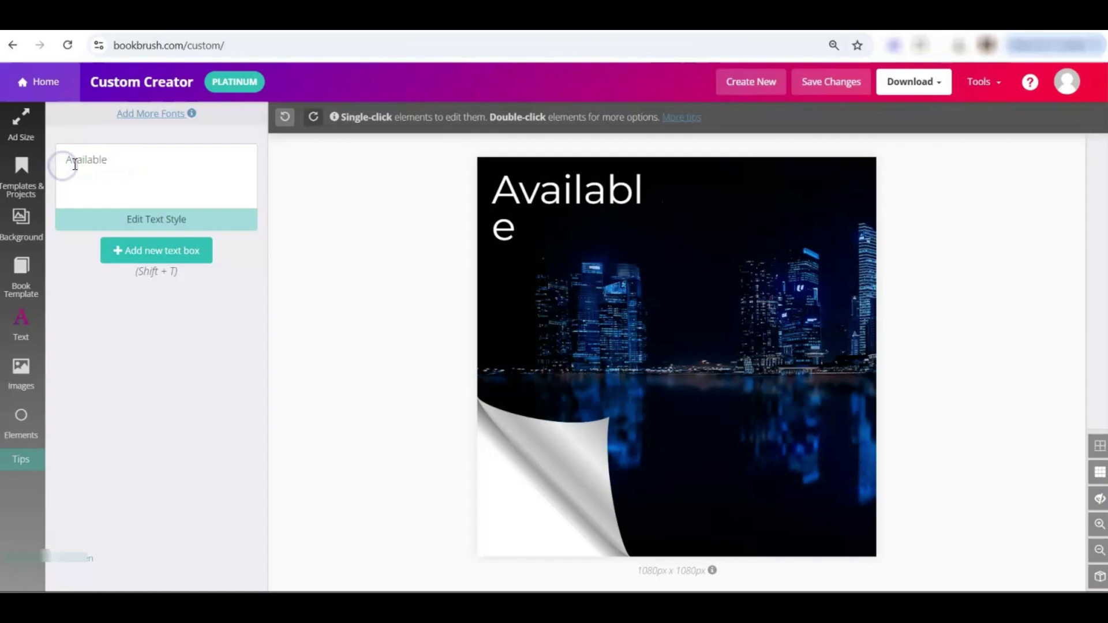
key("Return")
type("February 1st")
Set the text font to Big Shoulders Display and move it onto the bottom-left page curl.
left_click(158, 220)
left_click(176, 255)
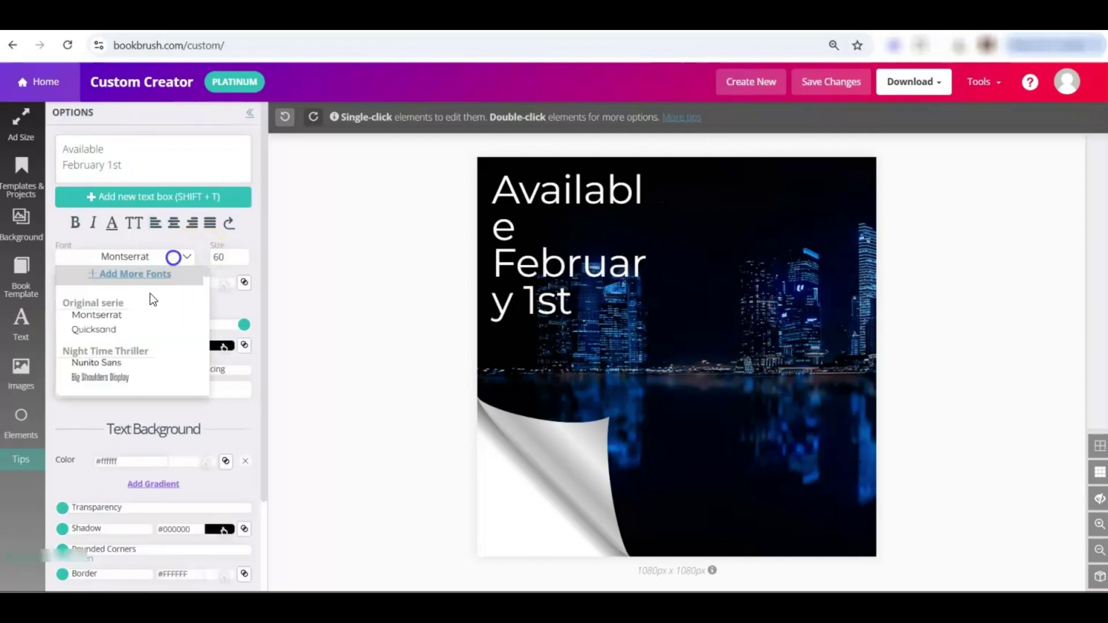
left_click(109, 375)
left_click_drag(507, 240, 511, 495)
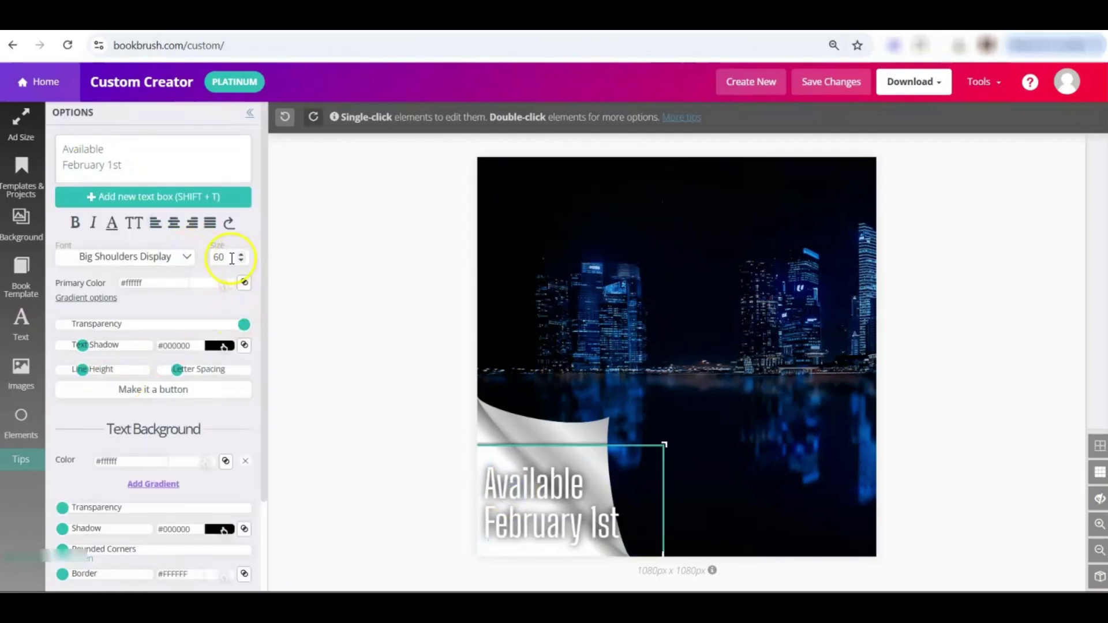
Colour the text with a blue eyedropped from the city lights and turn on its shadow.
left_click(205, 287)
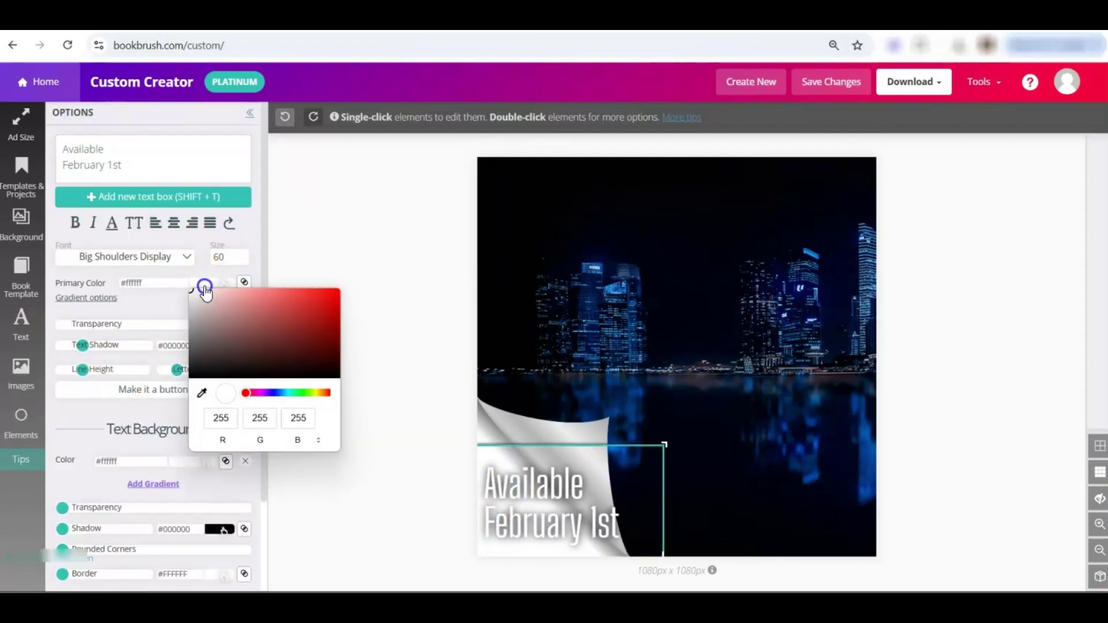
left_click(209, 390)
left_click(603, 240)
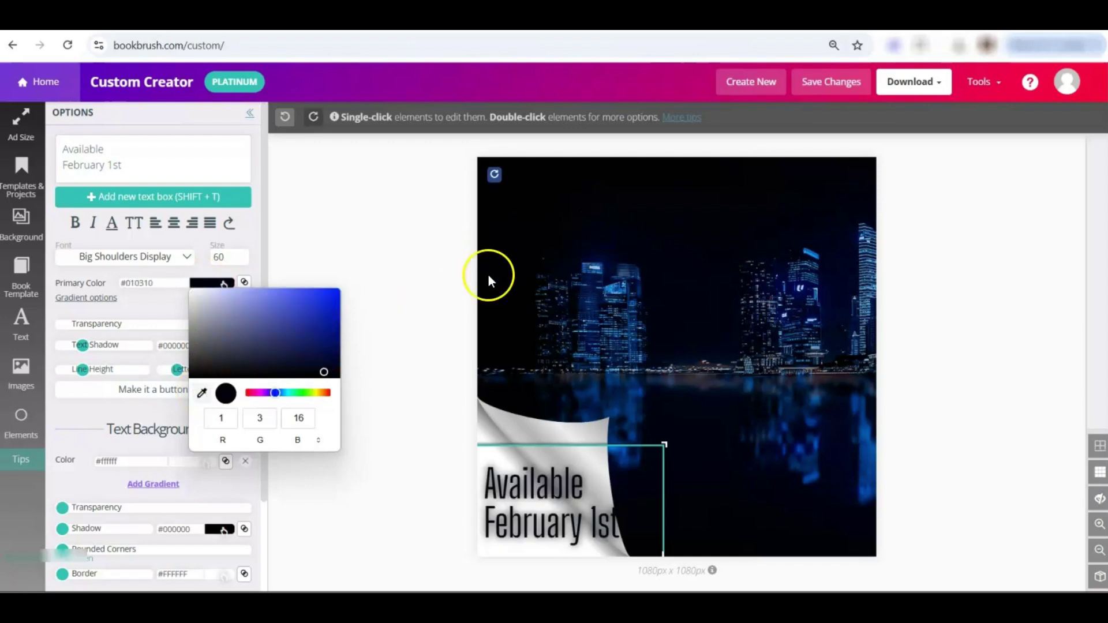
left_click(201, 393)
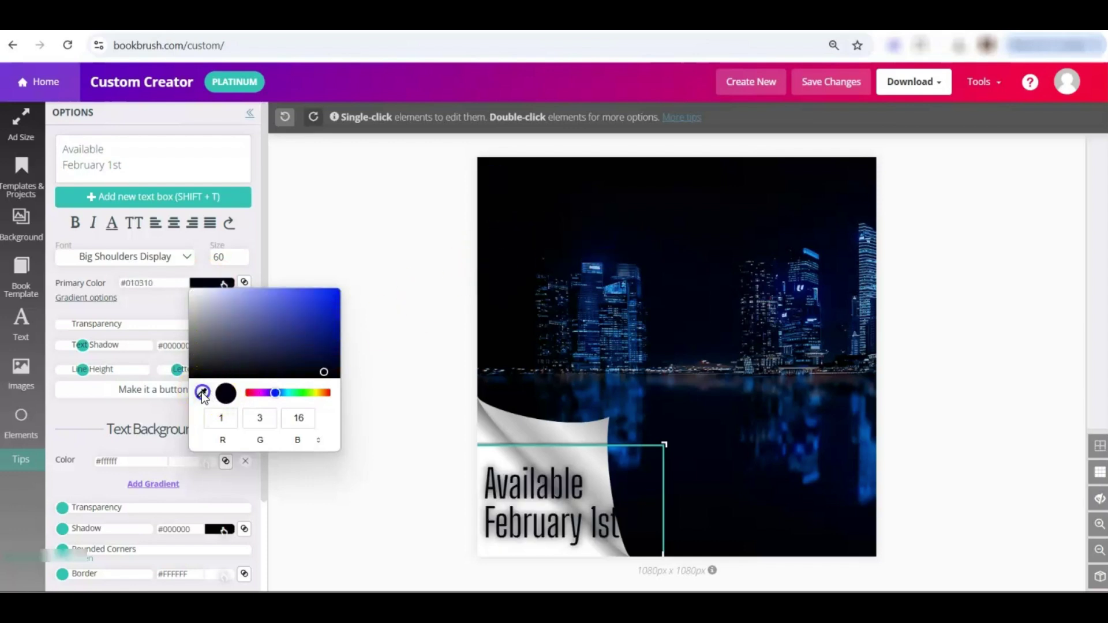
left_click(587, 283)
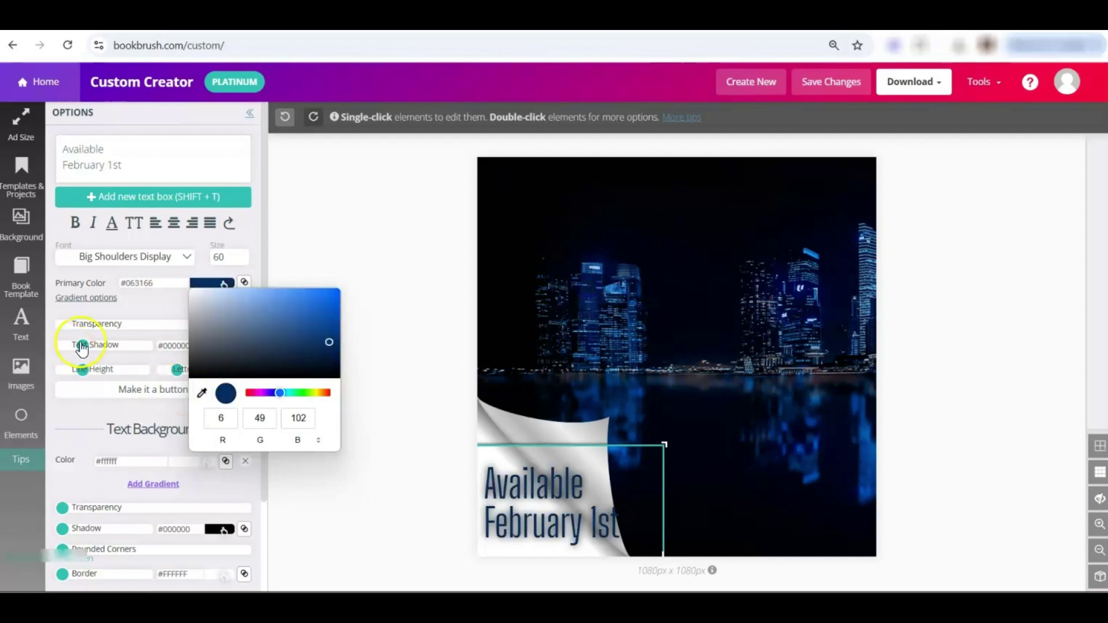
left_click_drag(83, 346, 63, 348)
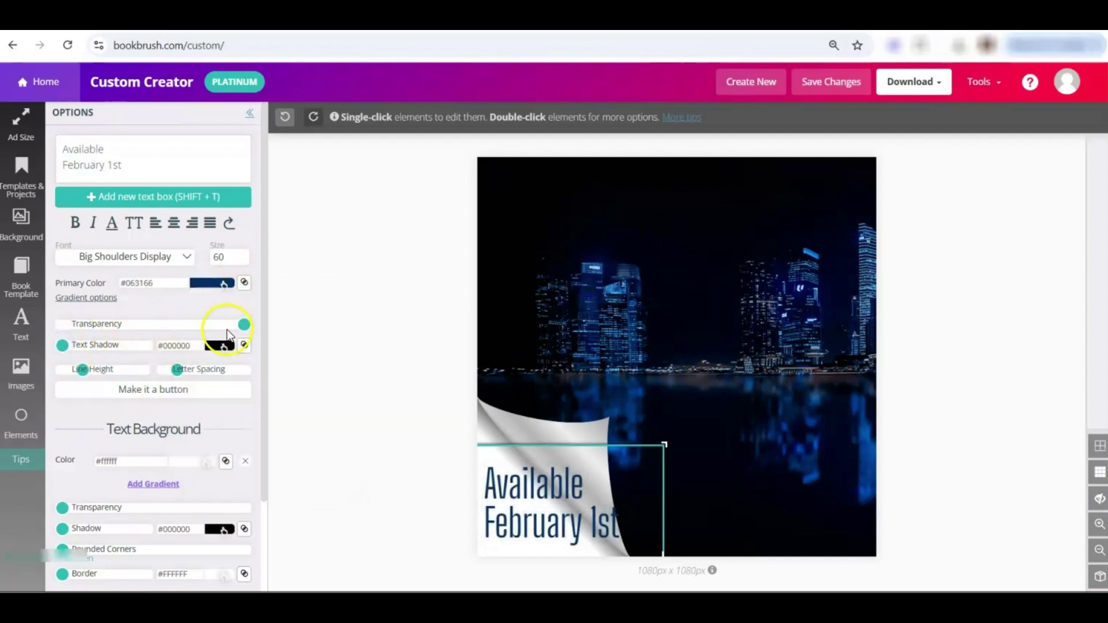
scroll(235, 258, "down", 17)
Move the page curl and text up, and reorder layers so the text sits above the curl.
left_click(543, 510)
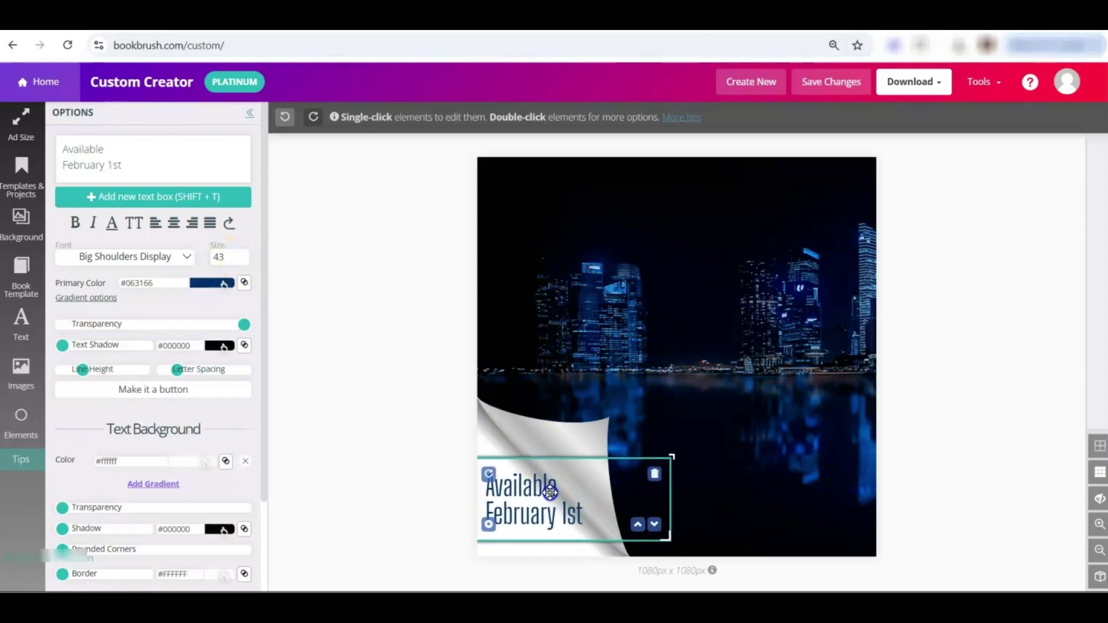
left_click(631, 445)
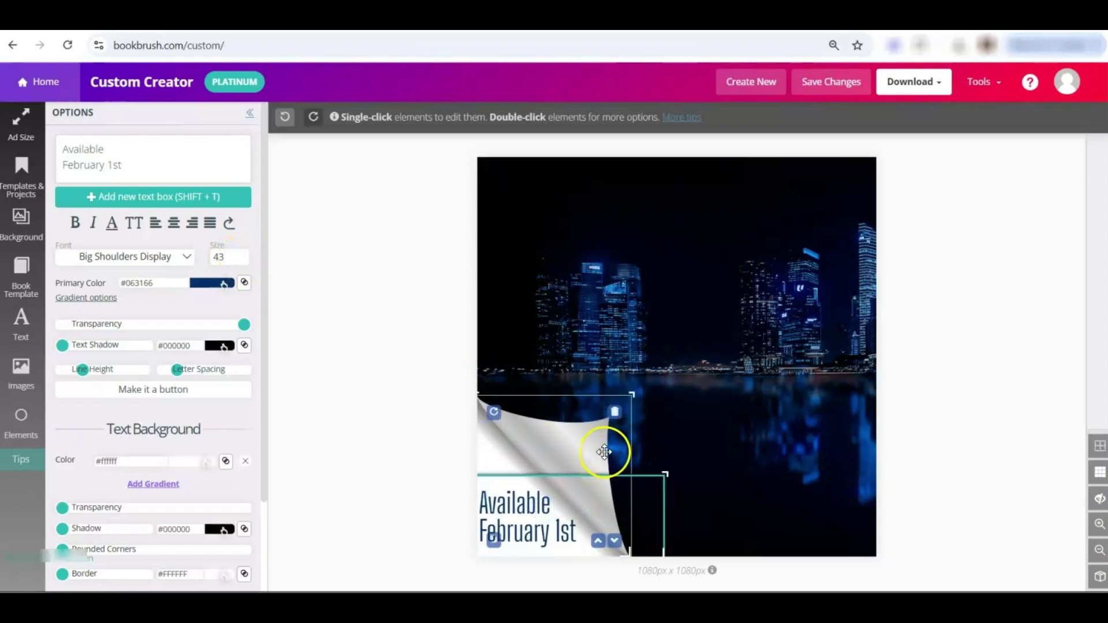
left_click_drag(606, 450, 601, 403)
left_click_drag(569, 504, 566, 447)
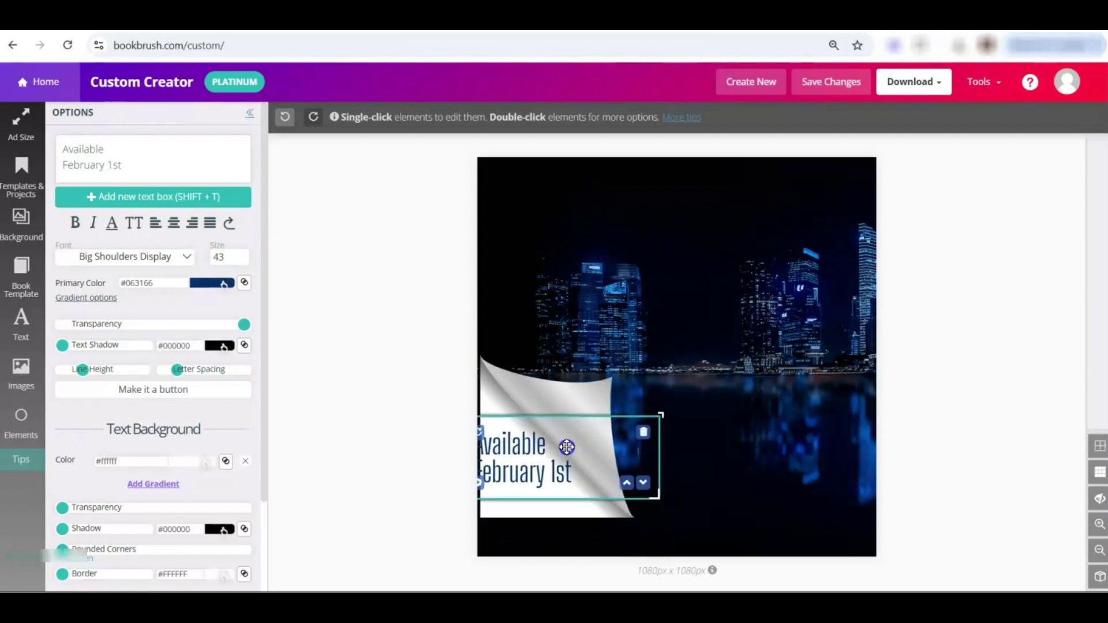
left_click(646, 491)
left_click(618, 479)
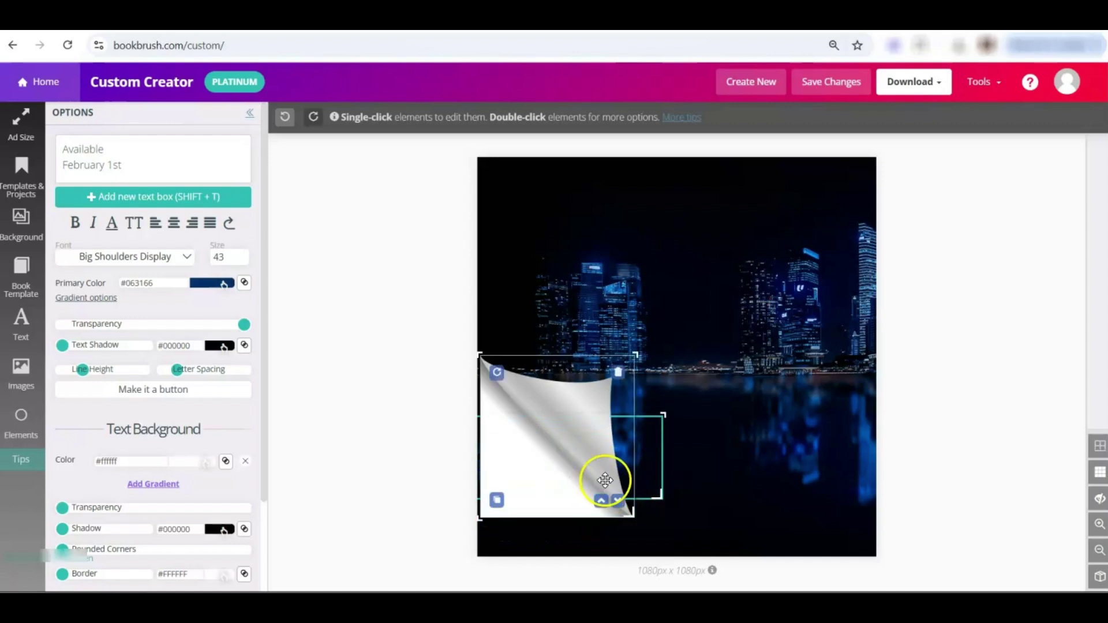
left_click(617, 501)
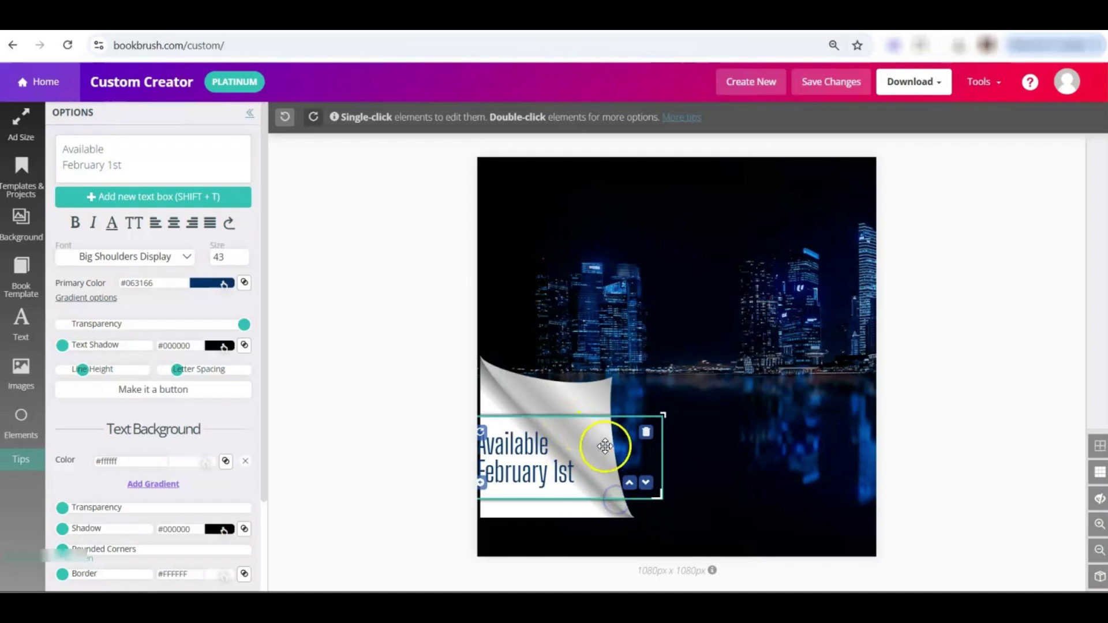
Lower the curl and text to the bottom, resize the curl, and settle the text onto it.
left_click_drag(581, 402, 590, 490)
left_click_drag(632, 398, 650, 376)
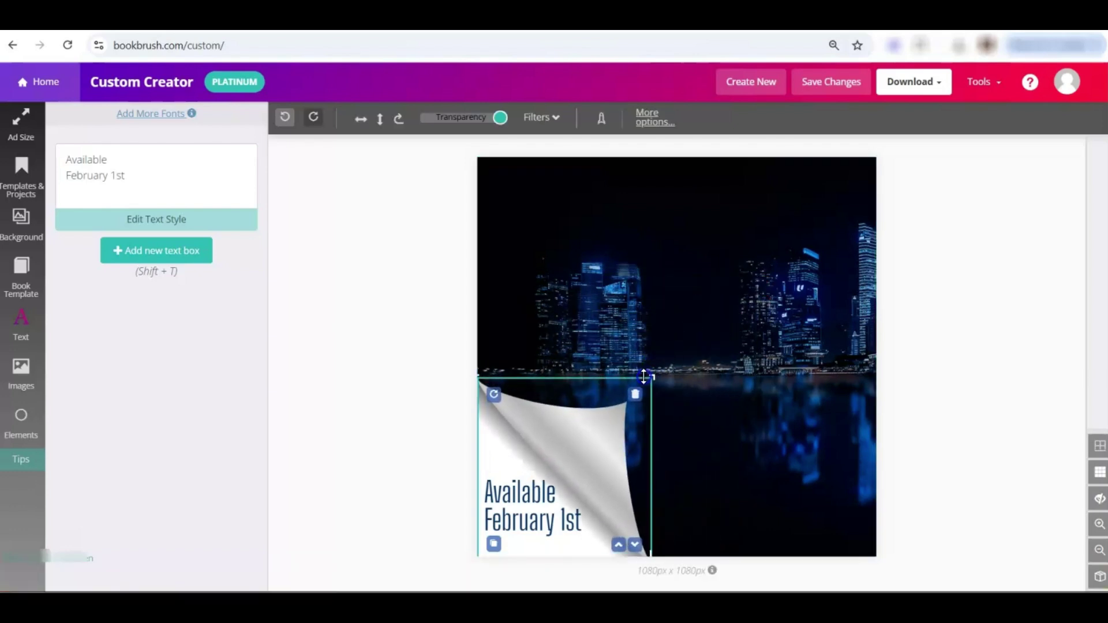
left_click(545, 512)
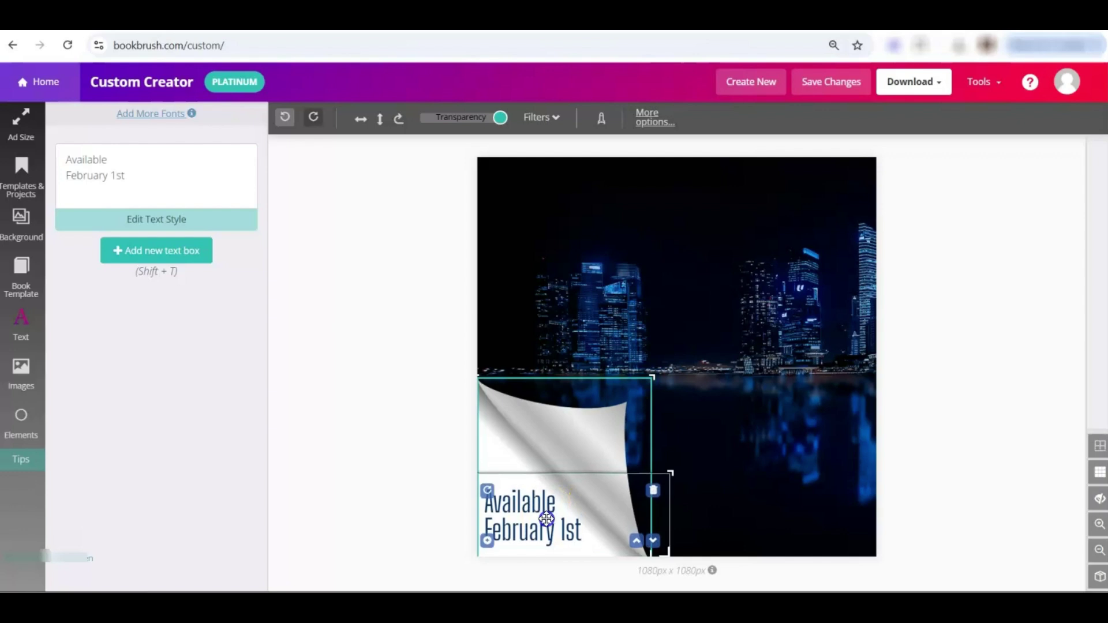
left_click_drag(545, 509, 545, 519)
left_click(836, 386)
left_click(930, 379)
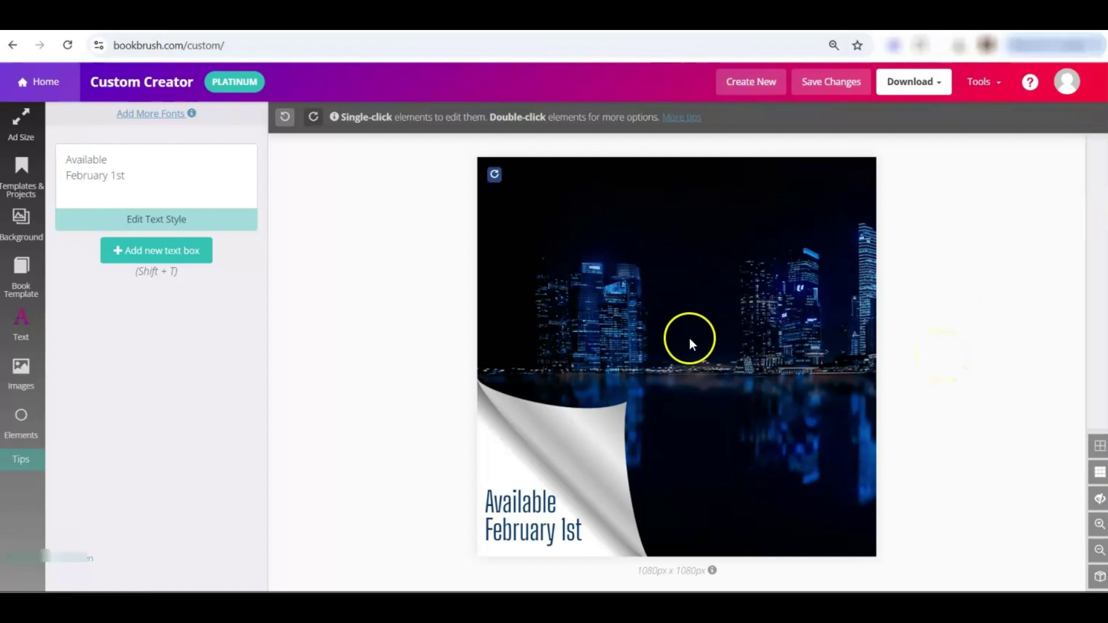
Flip the page curl vertically, move it to the top-left corner, and drag the date text onto it.
left_click(553, 449)
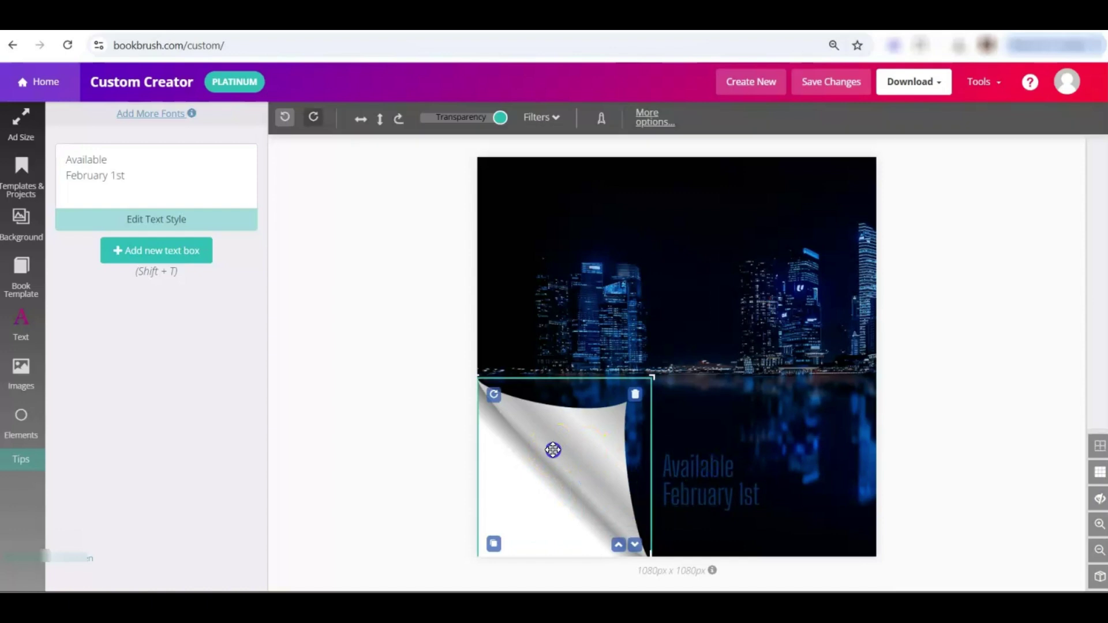
double_click(552, 450)
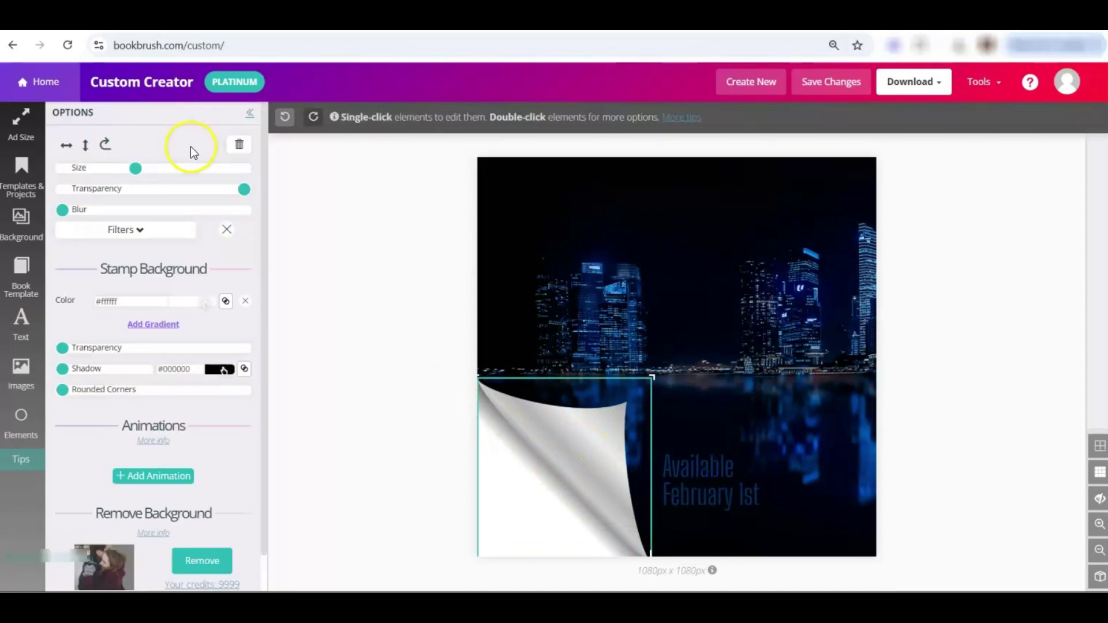
left_click(85, 145)
left_click_drag(524, 418, 523, 197)
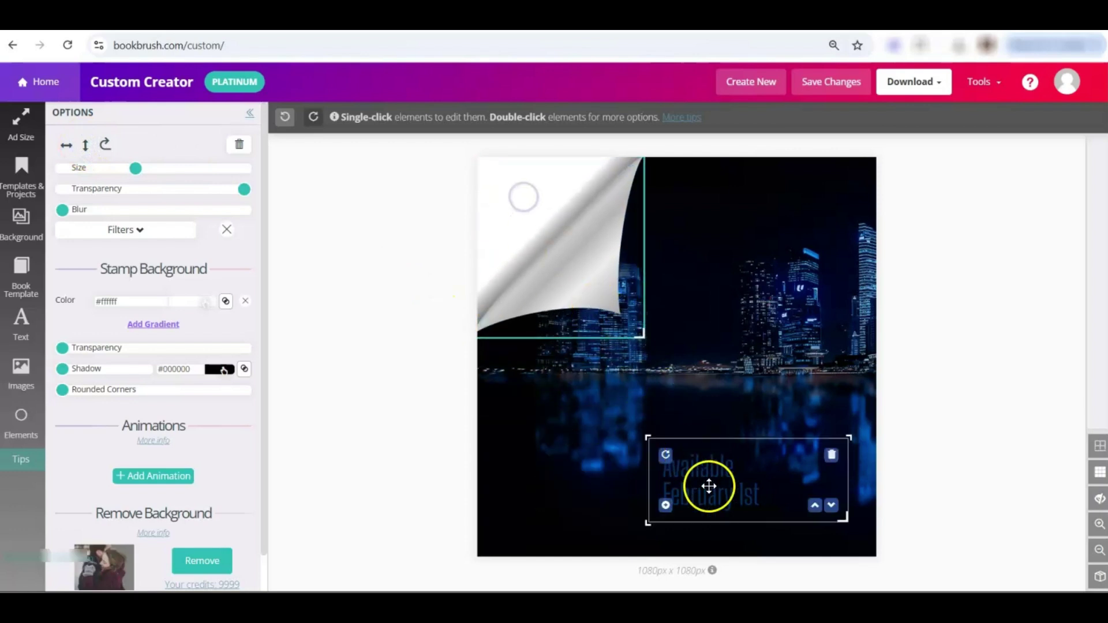
left_click_drag(710, 487, 538, 204)
Replace the corner text with '99¢' and raise its size from 43 to 68.
left_click(538, 203)
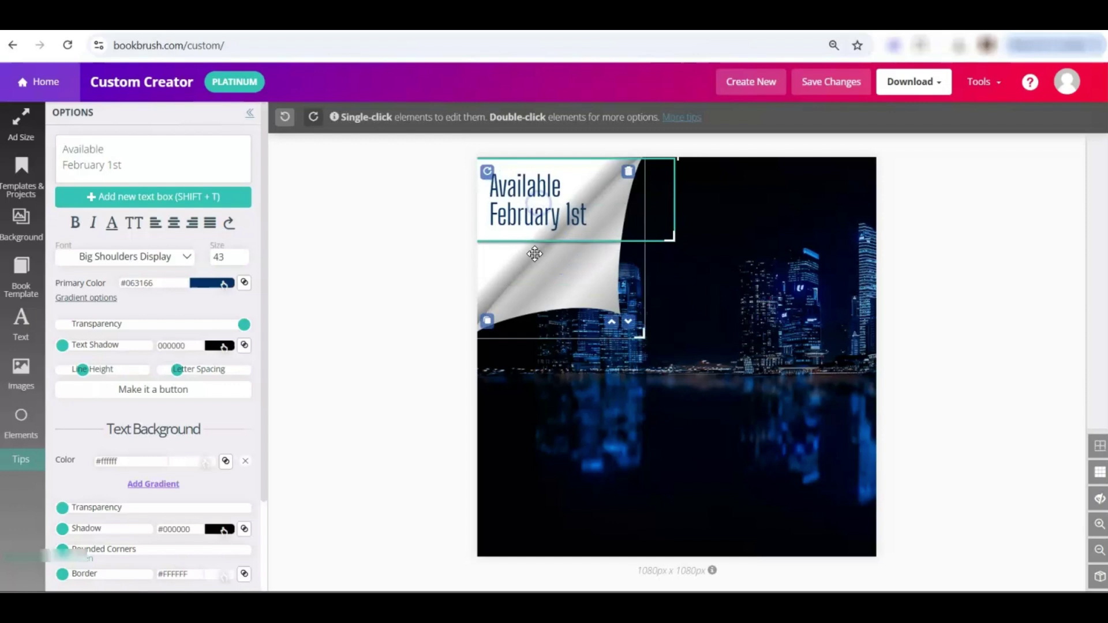
left_click_drag(151, 167, 66, 150)
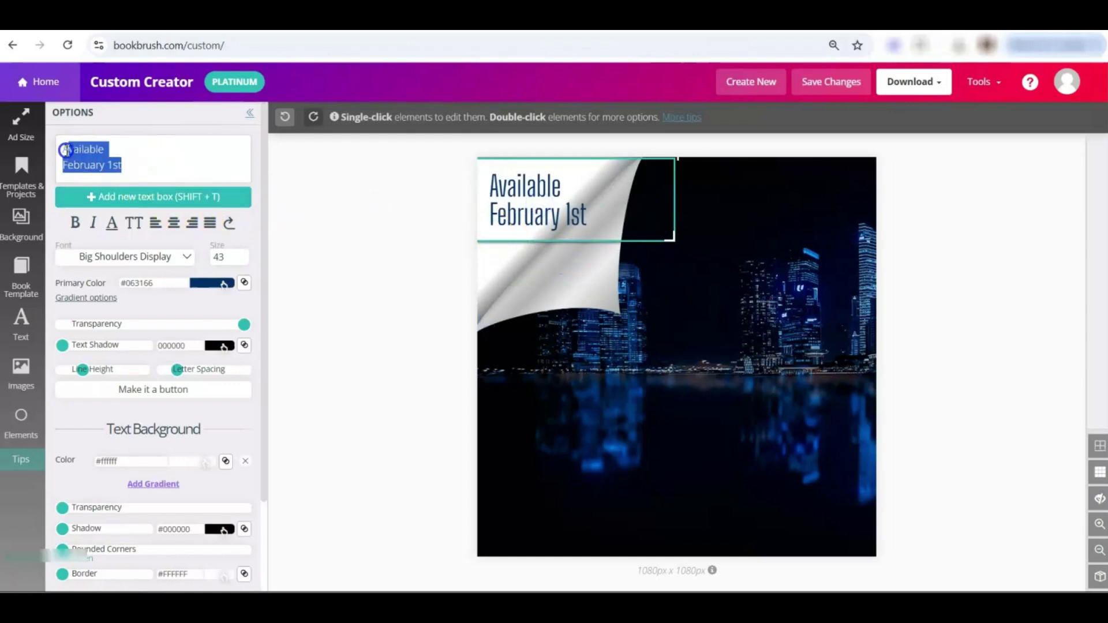
type("99¢")
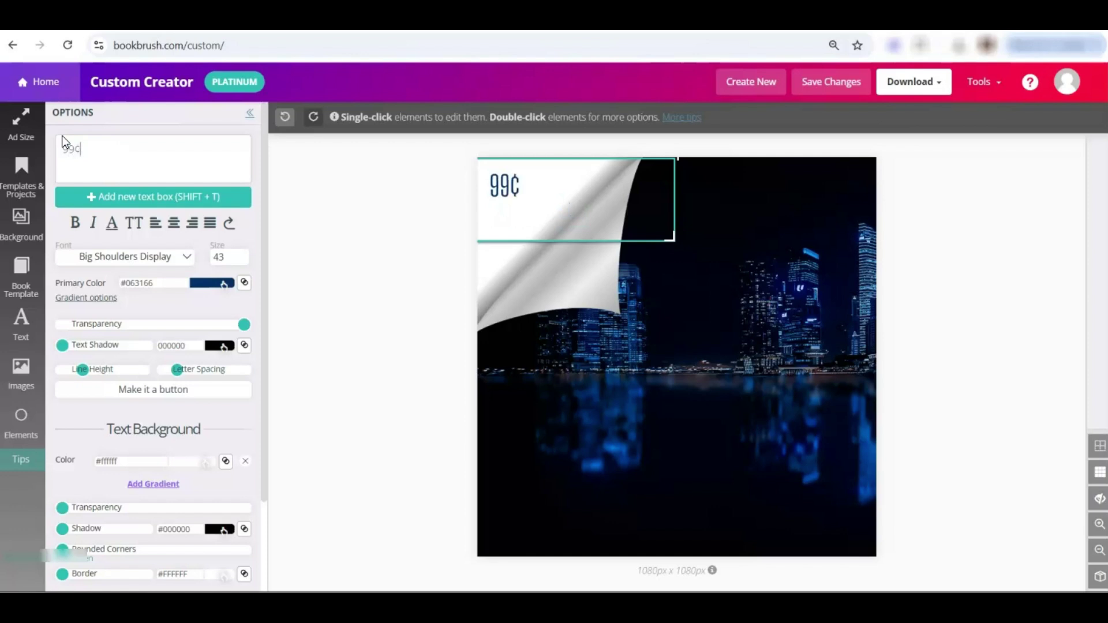
left_click(242, 254)
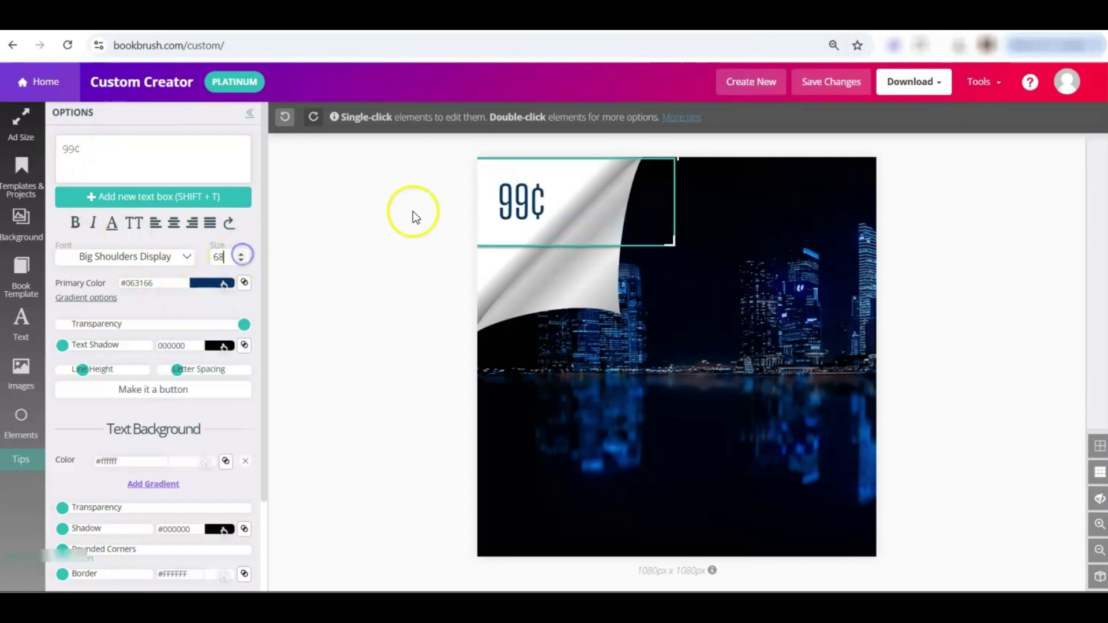
left_click(522, 197)
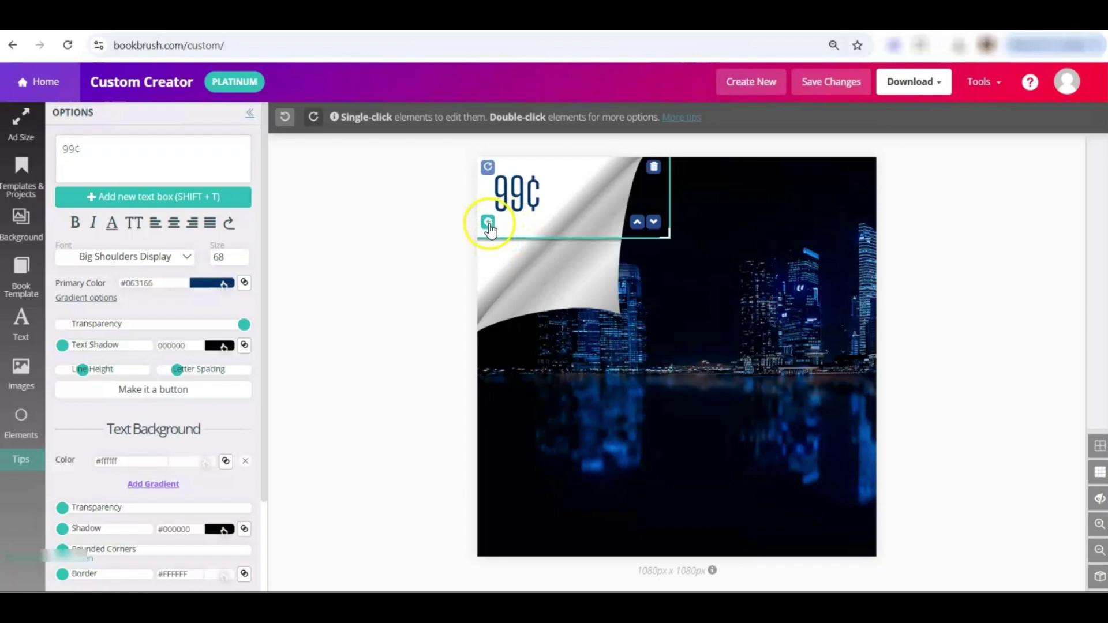
Duplicate the 99¢ text, make the copy bold #2679df blue, and offset it over the dark original.
left_click_drag(490, 229, 498, 239)
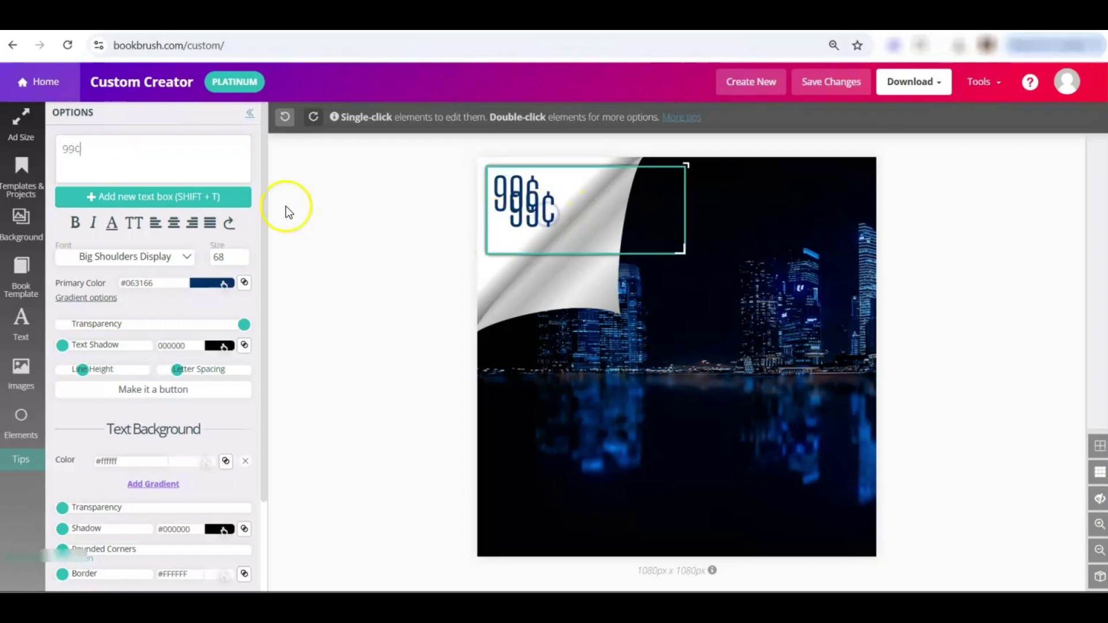
left_click(214, 290)
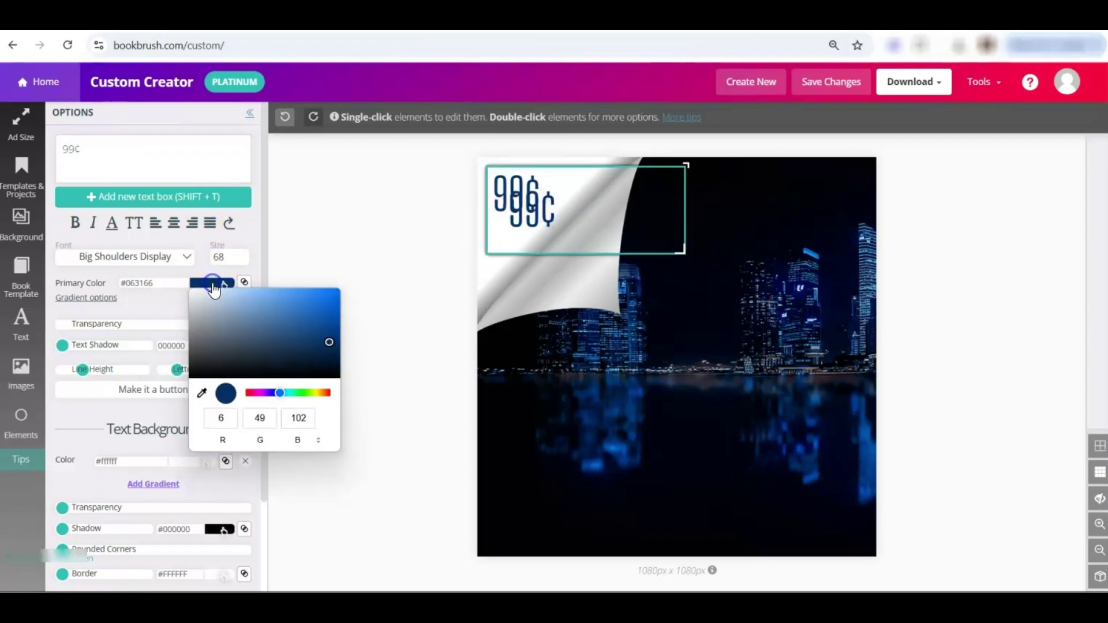
left_click(314, 301)
left_click(76, 223)
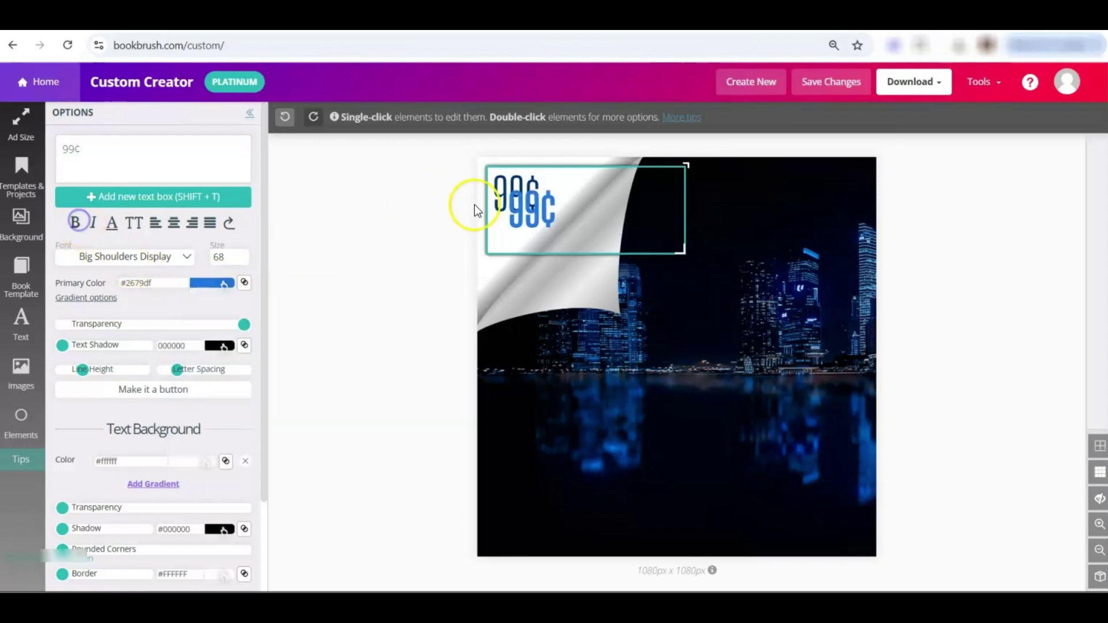
mouse_move(652, 233)
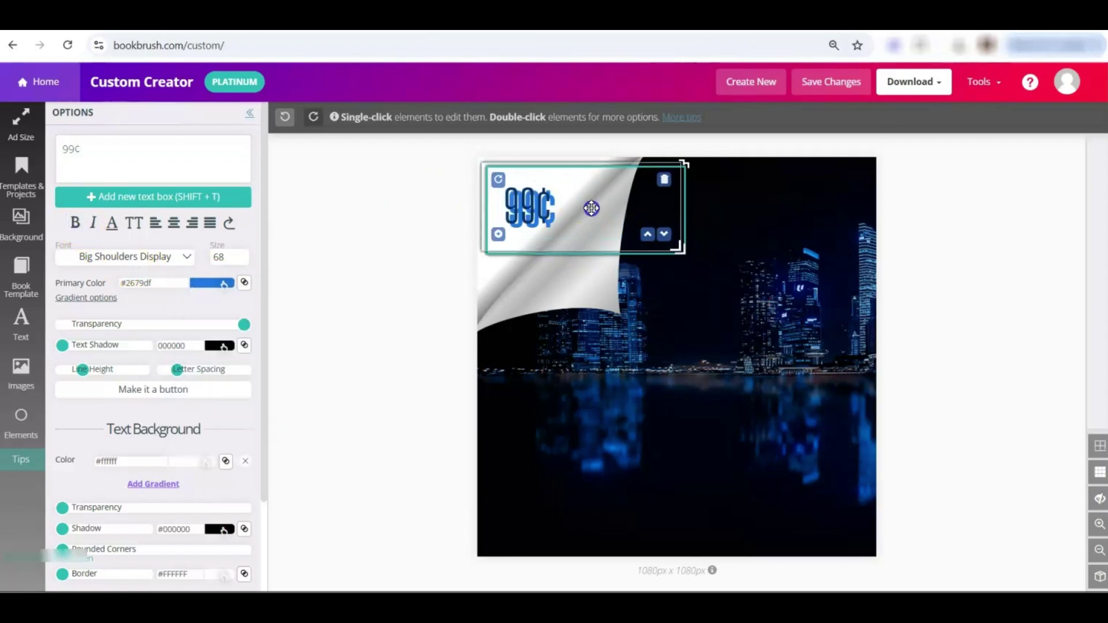
left_click_drag(592, 209, 594, 211)
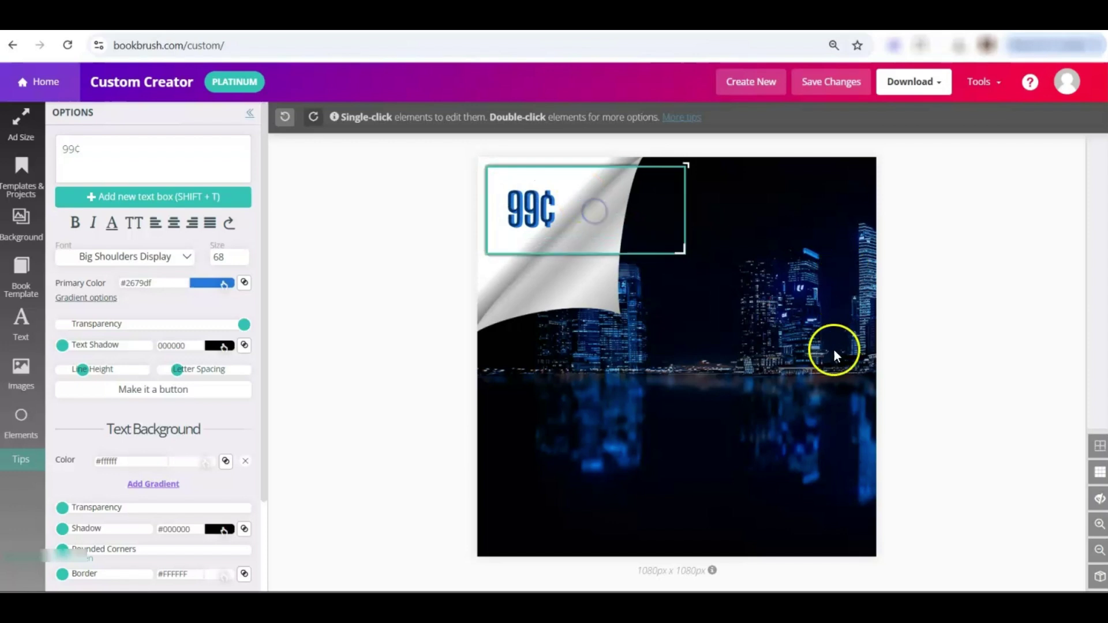
mouse_move(568, 174)
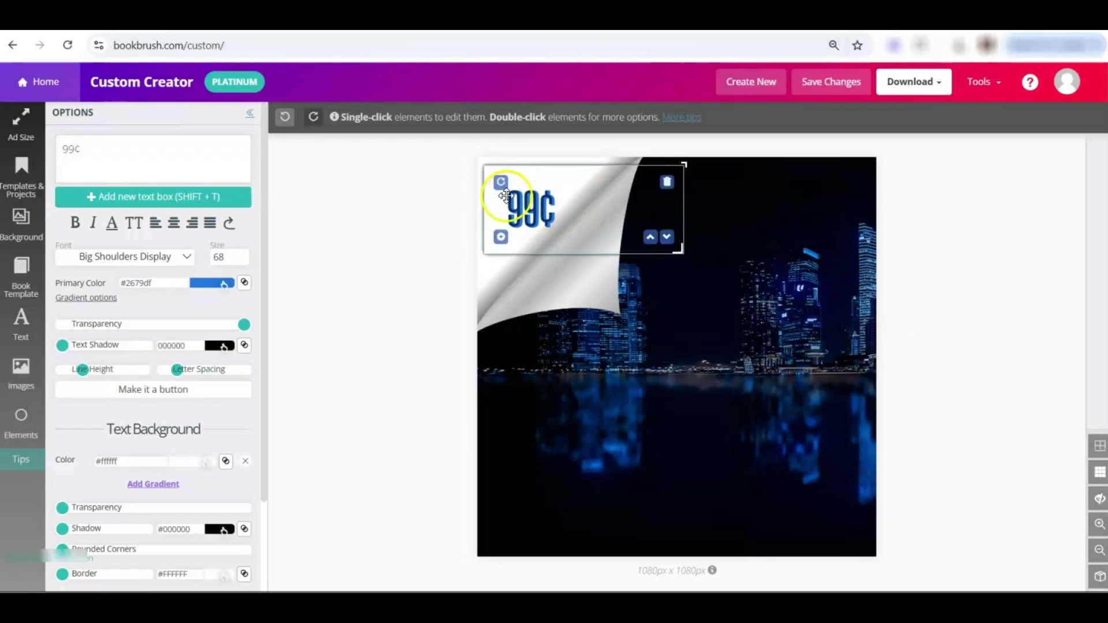
left_click_drag(568, 174, 529, 188)
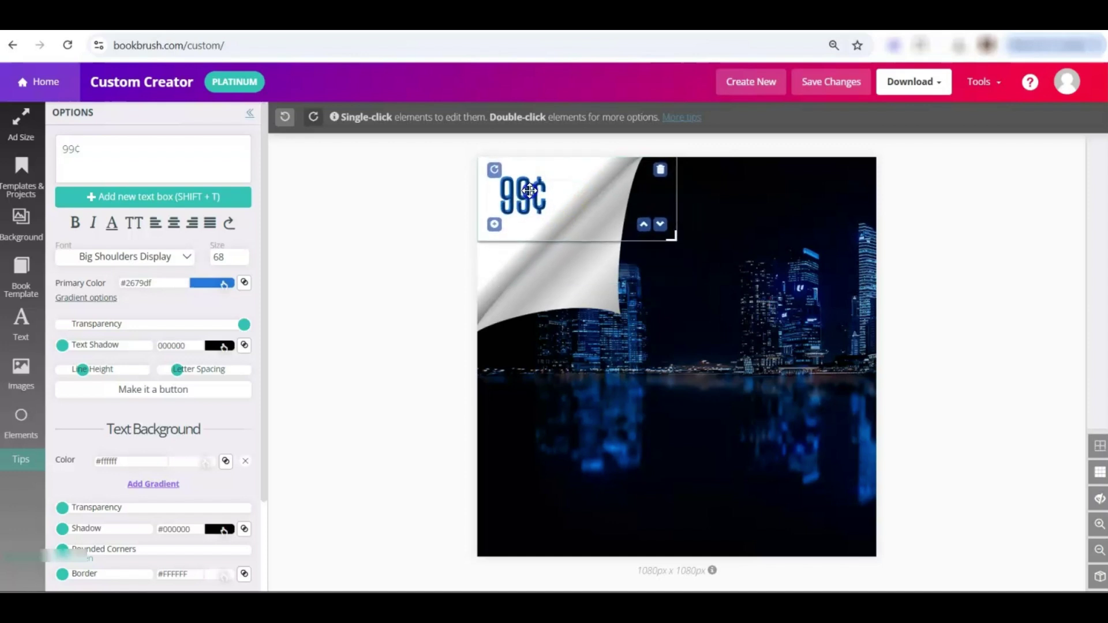
left_click(930, 278)
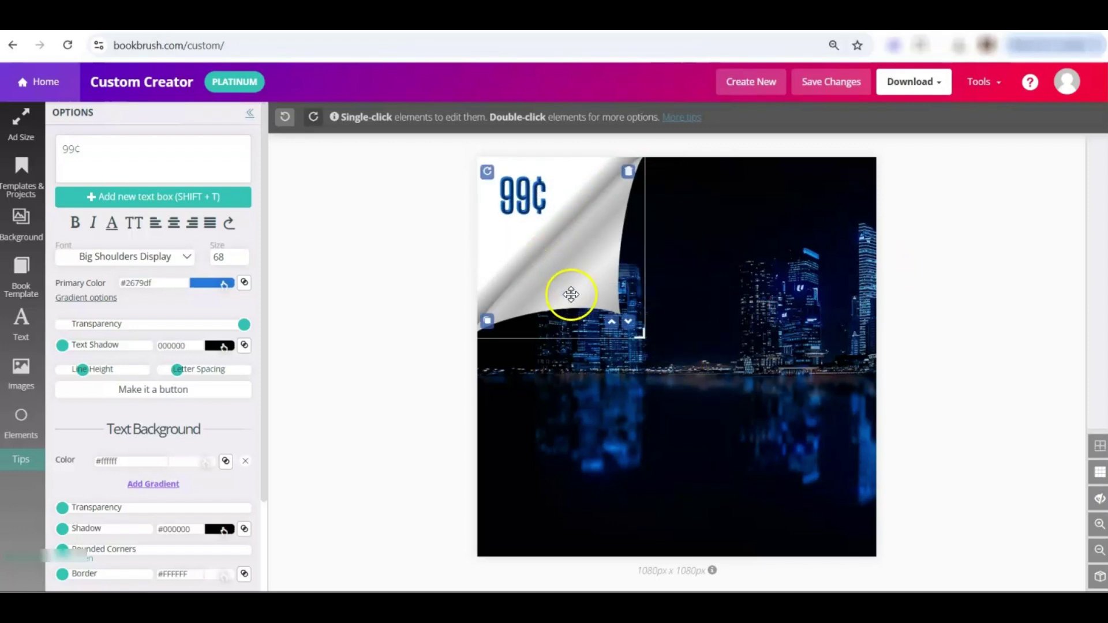
Filter the community stamps to Other and scroll to the page-curl and gift-card stamps.
left_click(21, 371)
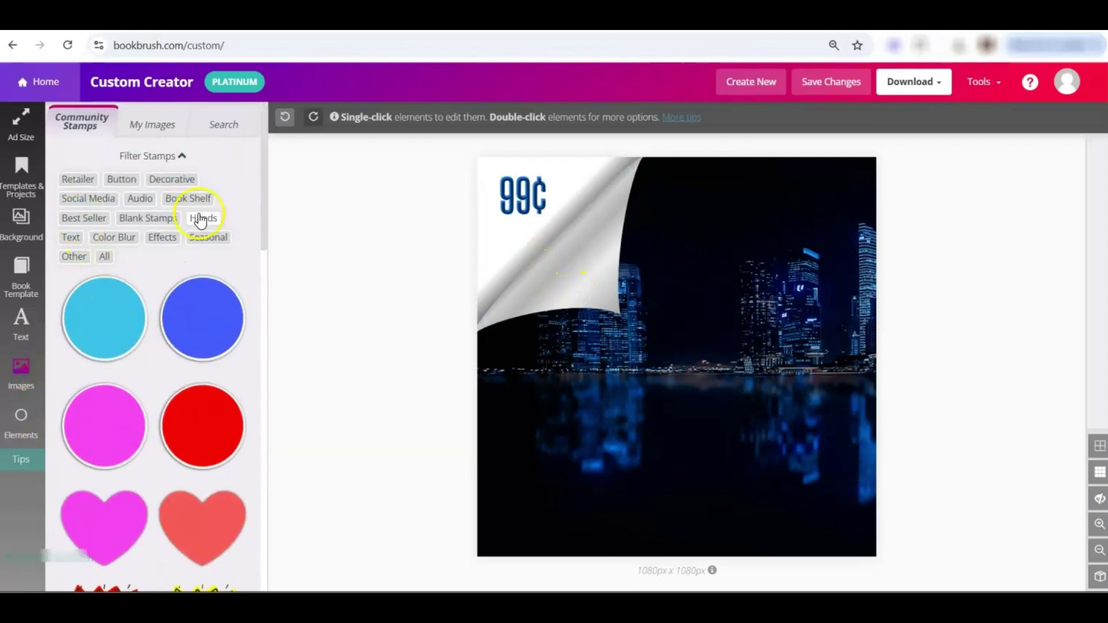
left_click(61, 257)
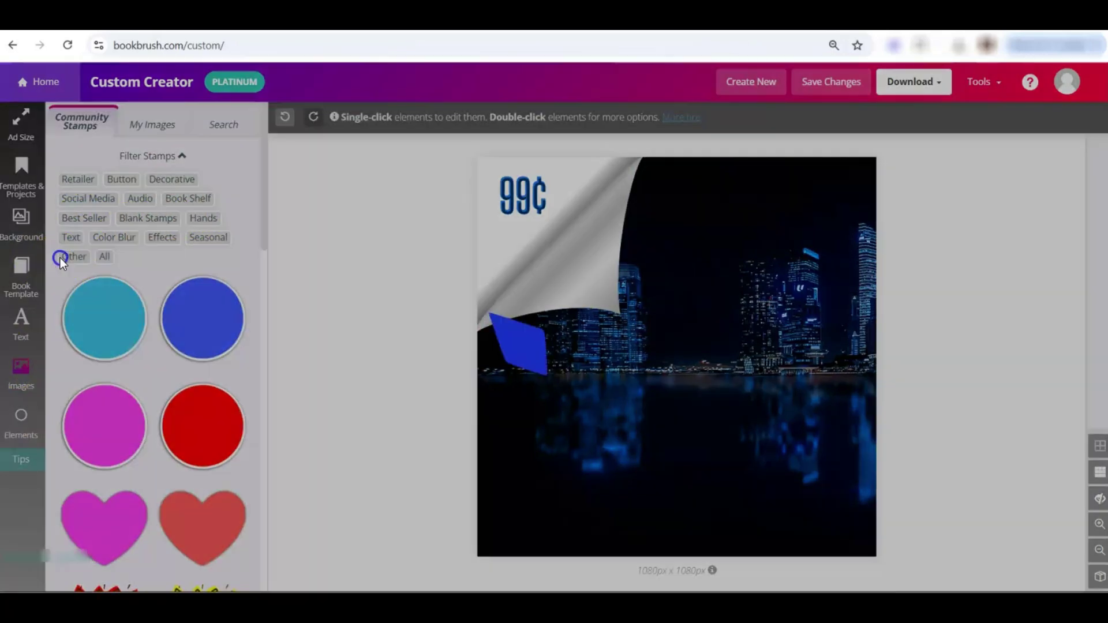
scroll(201, 299, "down", 1)
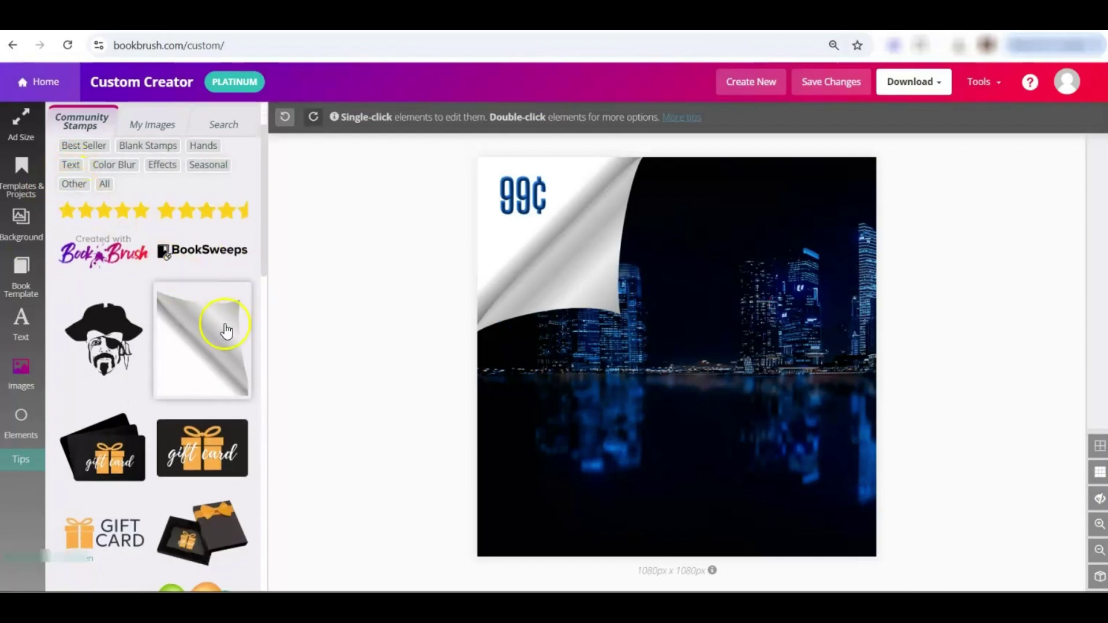